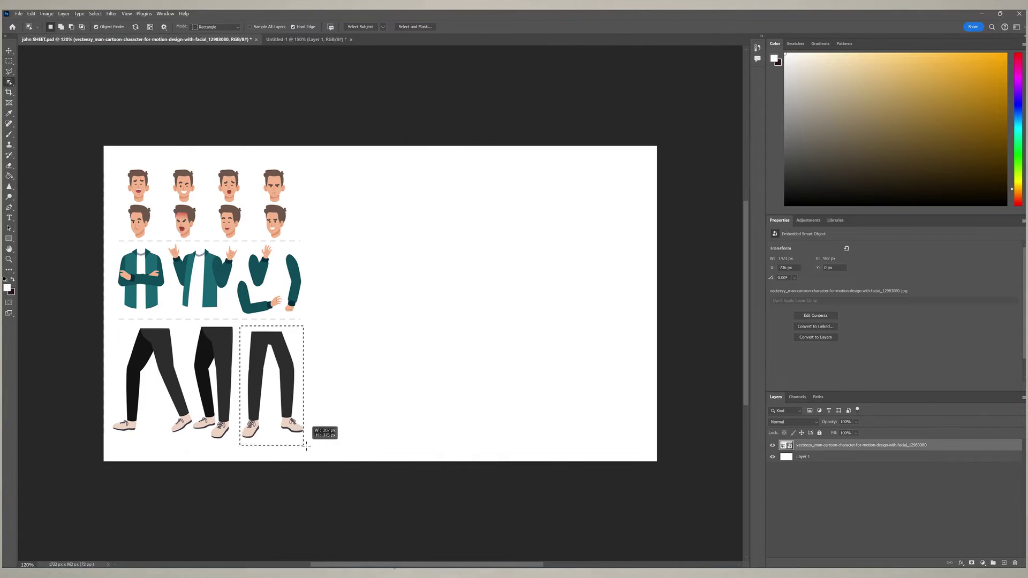
Copy the front-facing legs and crossed-arms torso onto separate layers, assemble them in the blank area, and stack the torso layer above the legs
{"action": "key", "text": "ctrl+j"}
{"action": "left_click_drag", "start_coordinate": [262, 375], "coordinate": [462, 382]}
{"action": "left_click", "coordinate": [857, 445]}
{"action": "left_click_drag", "start_coordinate": [118, 246], "coordinate": [463, 309]}
{"action": "key", "text": "ctrl+j"}
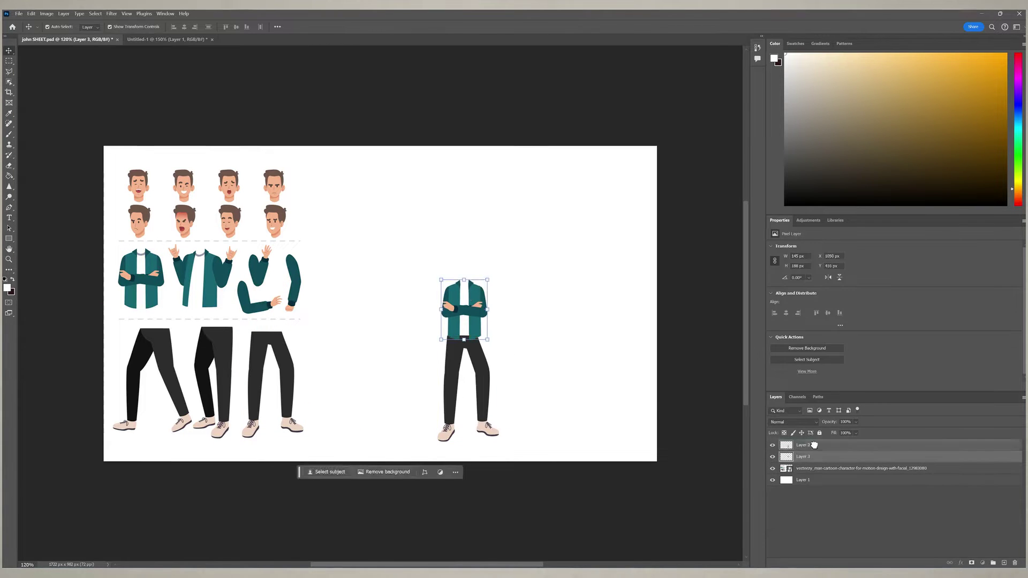
{"action": "left_click_drag", "start_coordinate": [816, 461], "coordinate": [816, 442]}
Copy a head from the character sheet onto its own layer for the assembled figure
{"action": "left_click", "coordinate": [857, 468]}
{"action": "mouse_move", "coordinate": [166, 161]}
{"action": "left_mouse_down"}
{"action": "mouse_move", "coordinate": [196, 202]}
{"action": "mouse_move", "coordinate": [464, 264]}
{"action": "mouse_move", "coordinate": [489, 443]}
{"action": "left_mouse_up"}
{"action": "key", "text": "ctrl+j"}
Copy the assembled figure merged from all layers and paste it into a new document
{"action": "key", "text": "m"}
{"action": "key", "text": "ctrl+shift+c"}
{"action": "key", "text": "ctrl+n"}
{"action": "key", "text": "Return"}
{"action": "left_click", "coordinate": [31, 14]}
{"action": "left_click", "coordinate": [43, 95]}
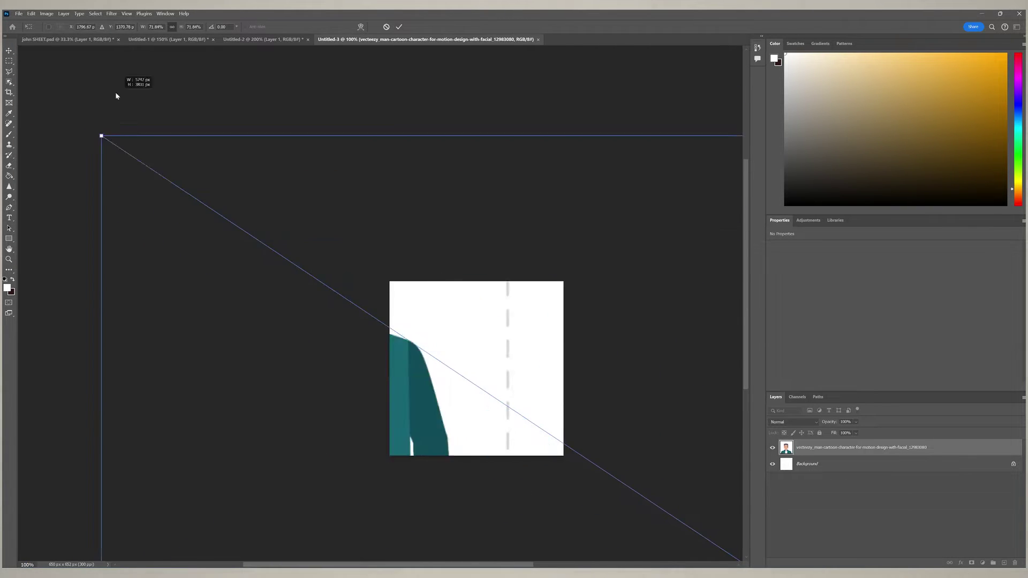
Apply the enlargement of the portrait image placed in the square document
{"action": "key", "text": "Return"}
{"action": "key", "text": "z"}
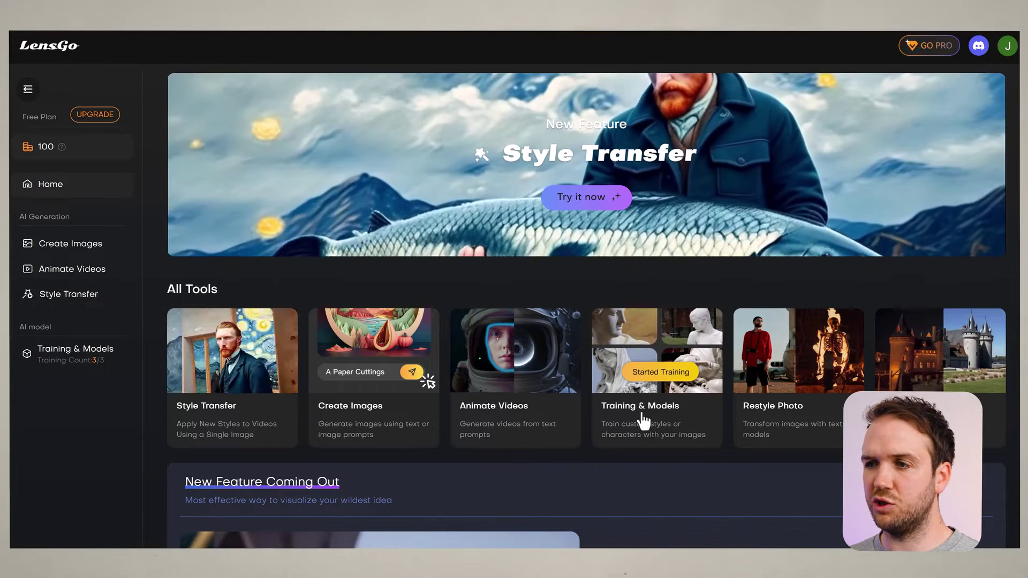
Switch to LensGo and set up a new custom training model based on the Anime base model
{"action": "left_click", "coordinate": [701, 422]}
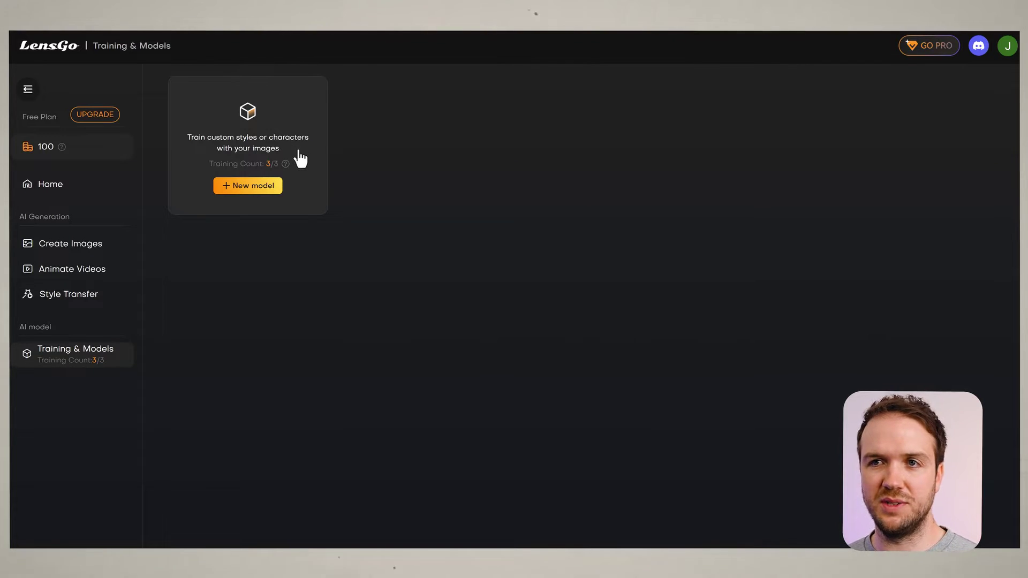
{"action": "left_click", "coordinate": [252, 191]}
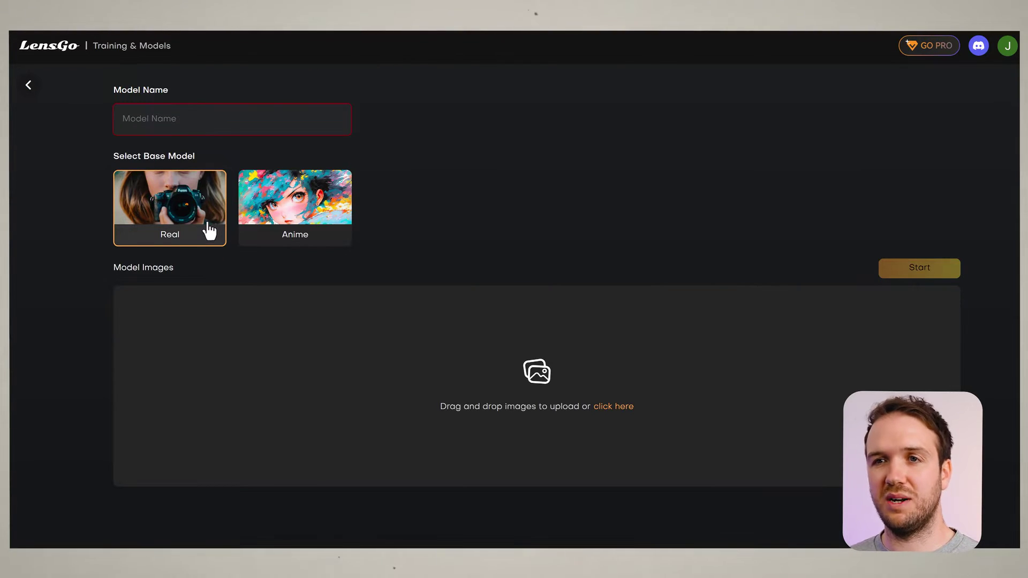
{"action": "left_click", "coordinate": [330, 209]}
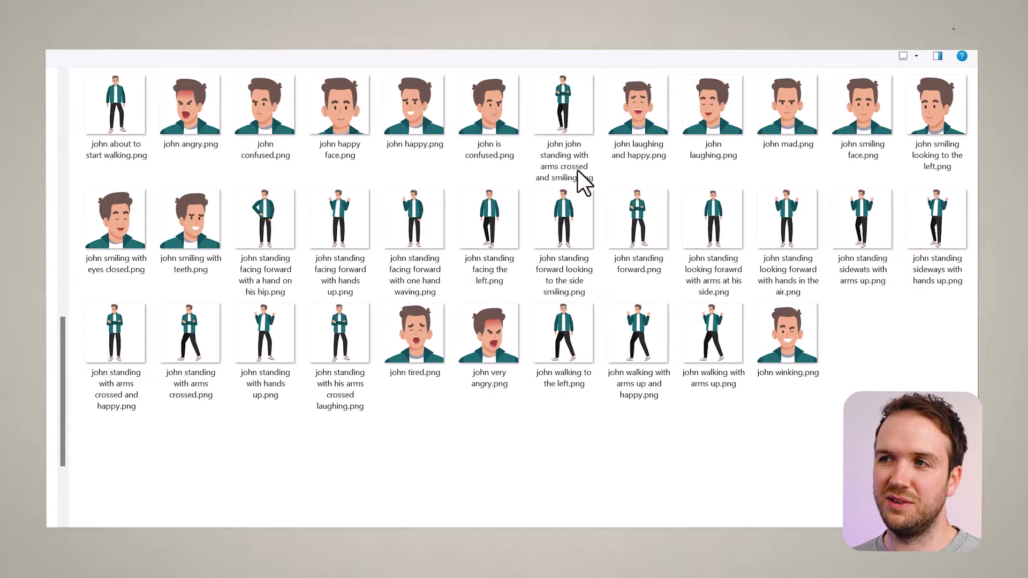
Add the character's pose and expression images to the training model and name it john
{"action": "mouse_move", "coordinate": [816, 309]}
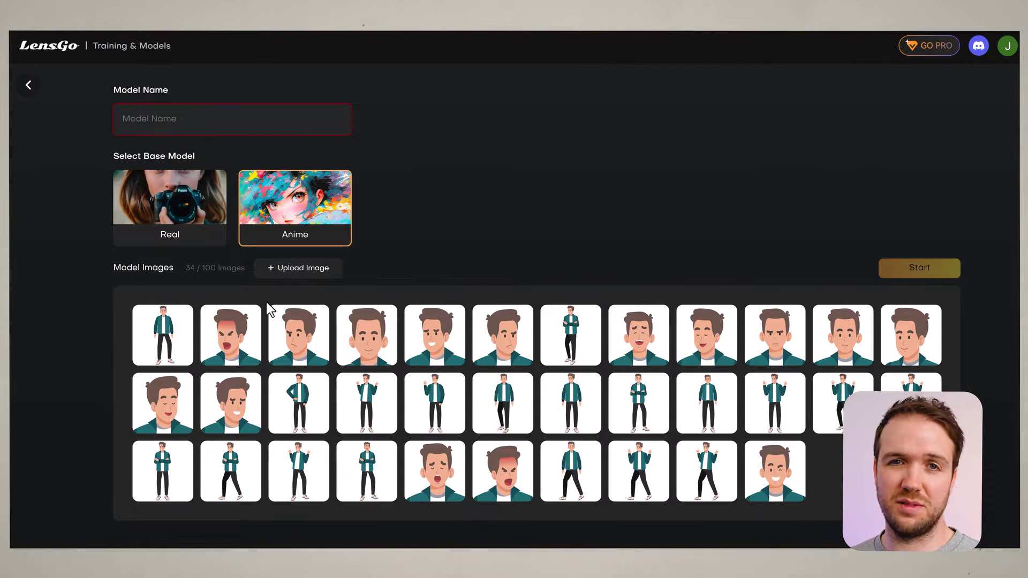
{"action": "left_click", "coordinate": [191, 119]}
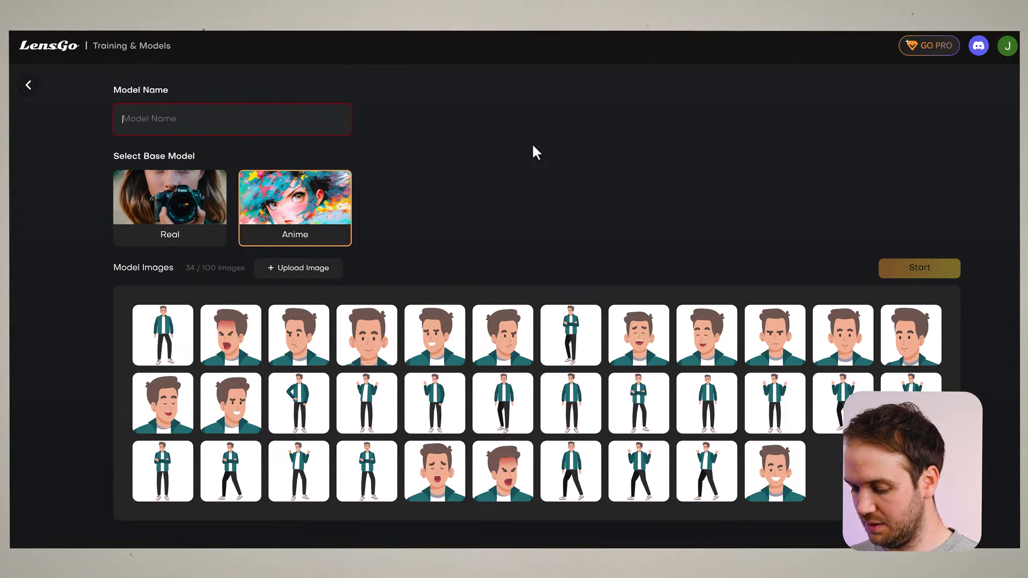
{"action": "type", "text": "Joh"}
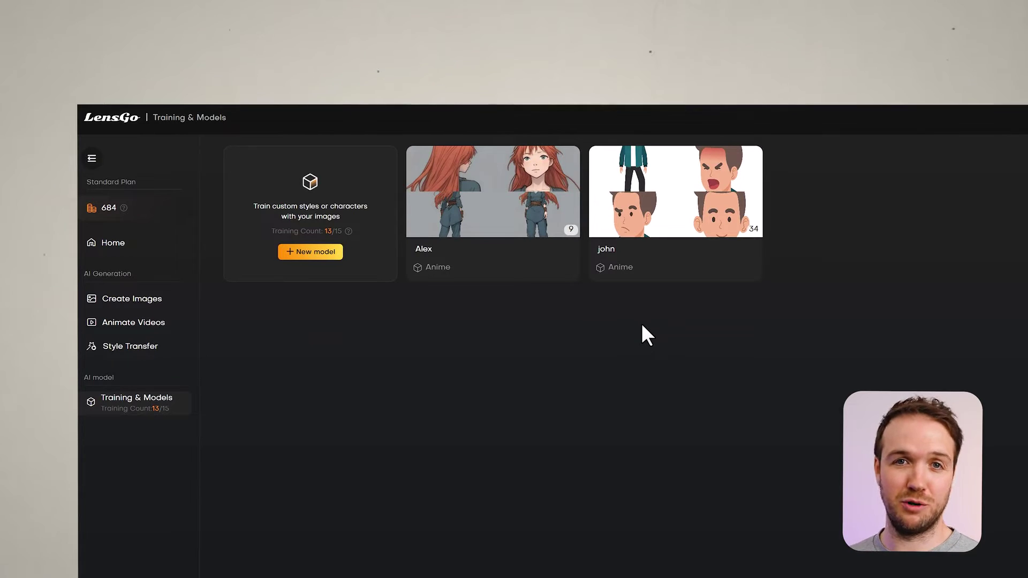
Start creating images with the trained john model
{"action": "mouse_move", "coordinate": [715, 242]}
{"action": "mouse_move", "coordinate": [508, 219]}
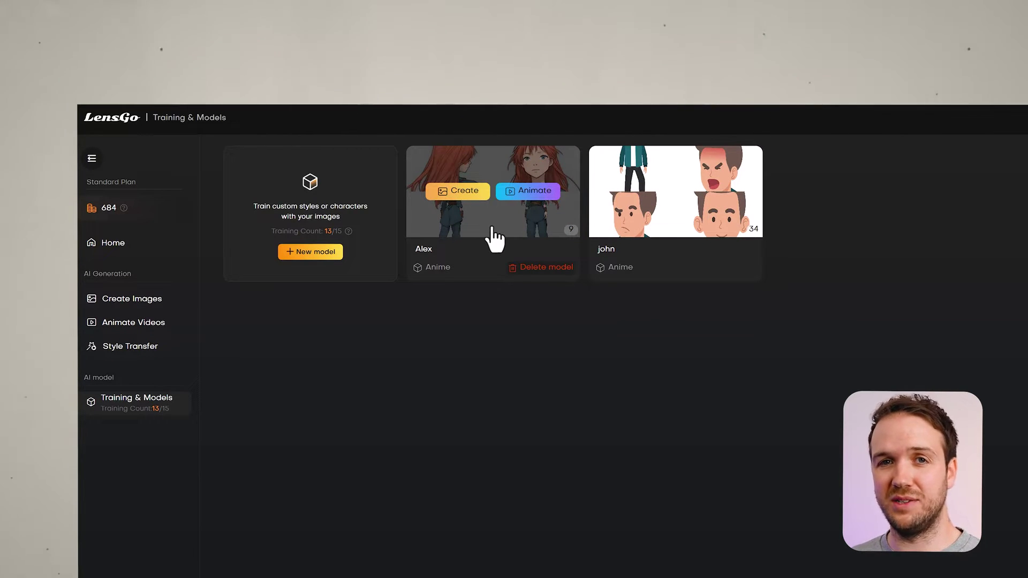
{"action": "mouse_move", "coordinate": [654, 252]}
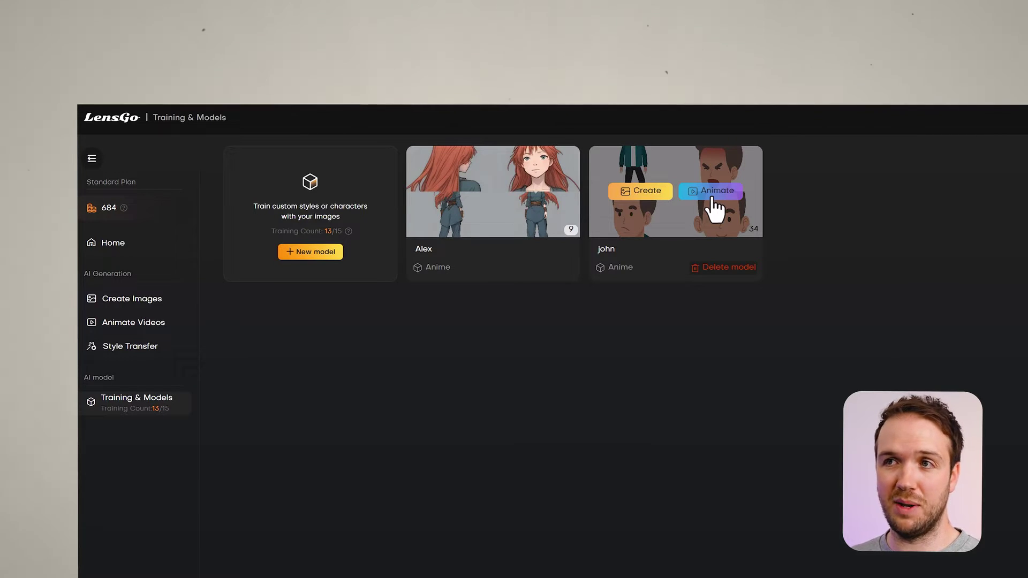
{"action": "left_click", "coordinate": [647, 193]}
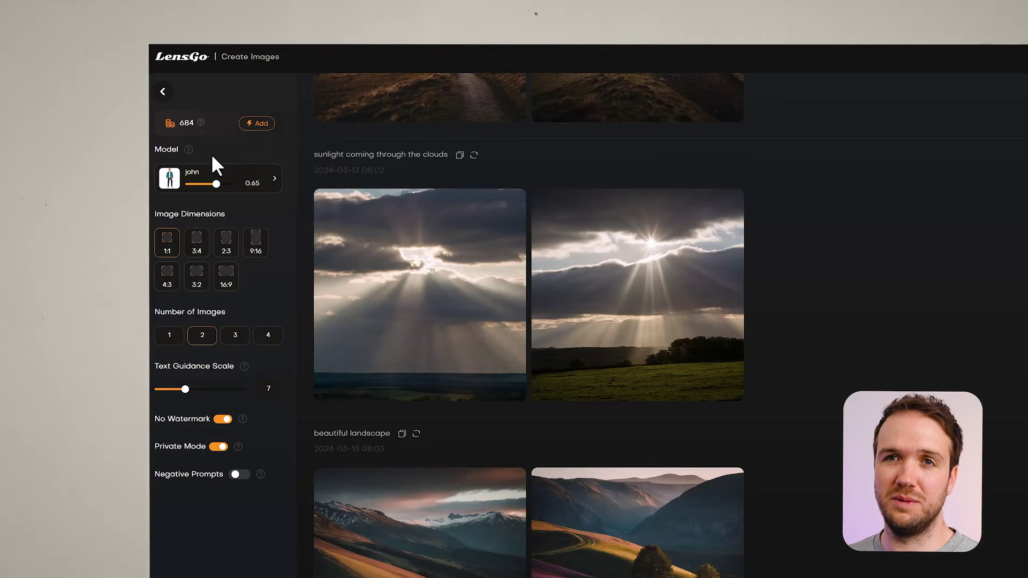
Choose john from the custom models as the model for image generation
{"action": "mouse_move", "coordinate": [188, 151]}
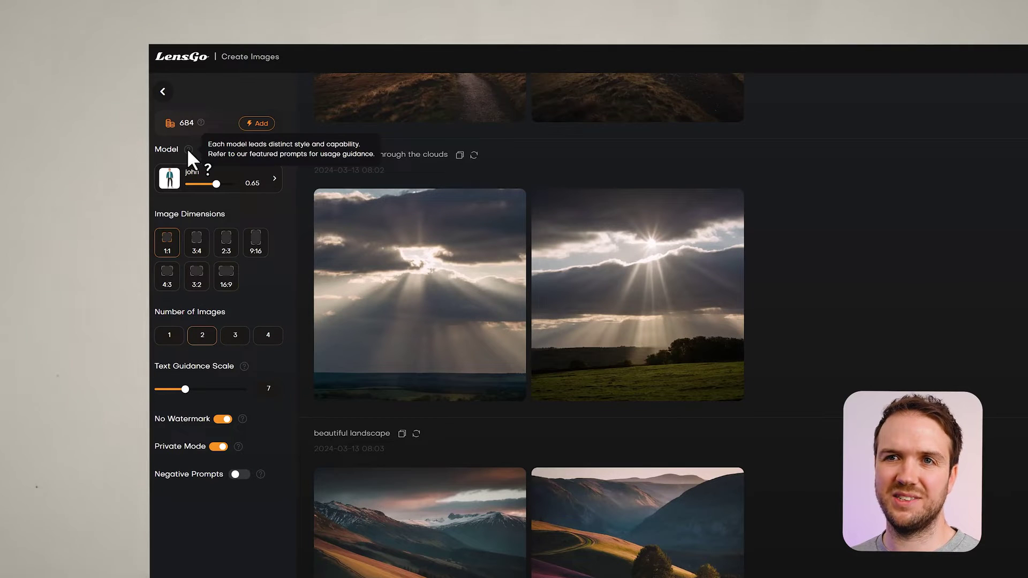
{"action": "left_click", "coordinate": [171, 174]}
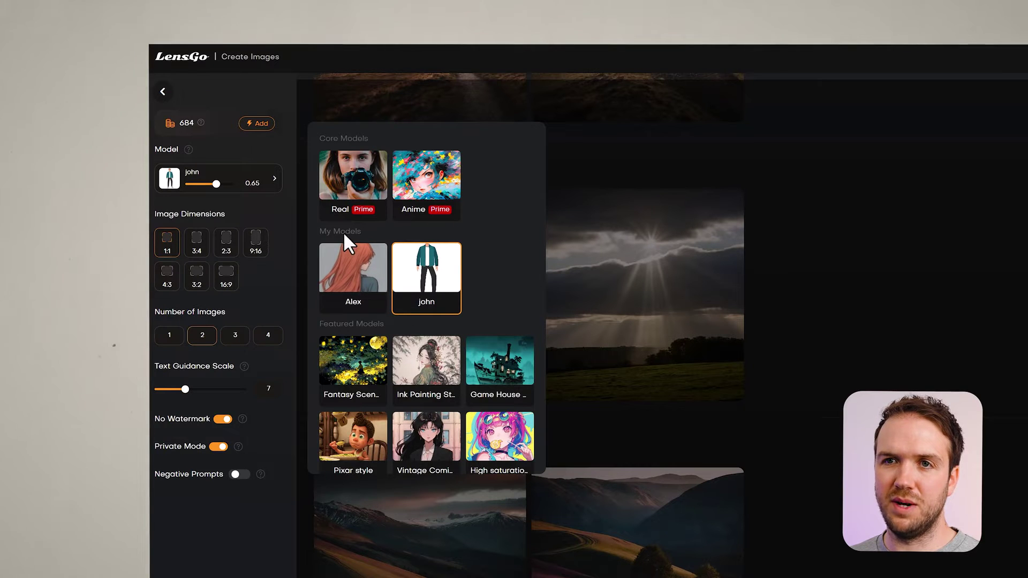
{"action": "left_click", "coordinate": [421, 276]}
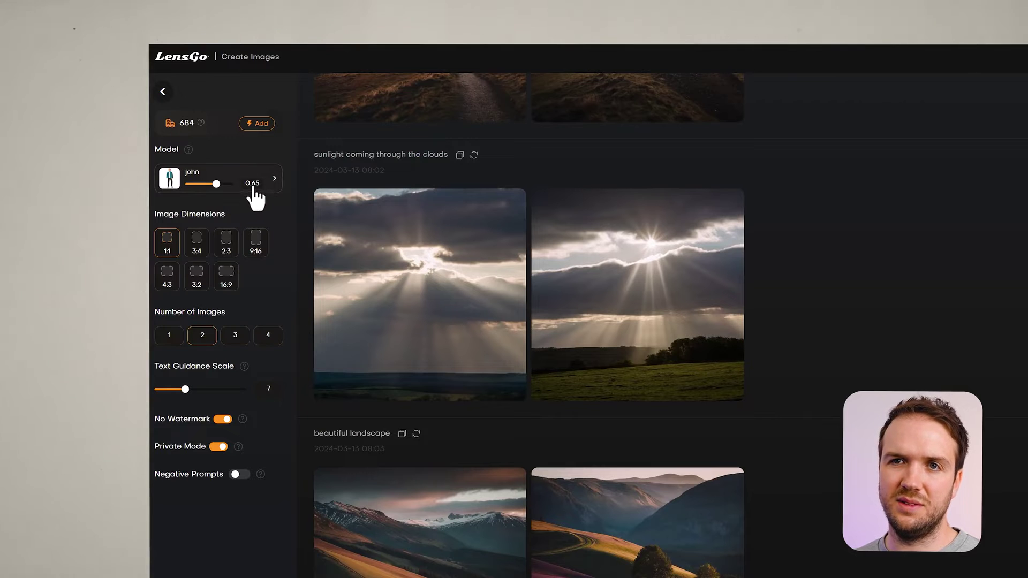
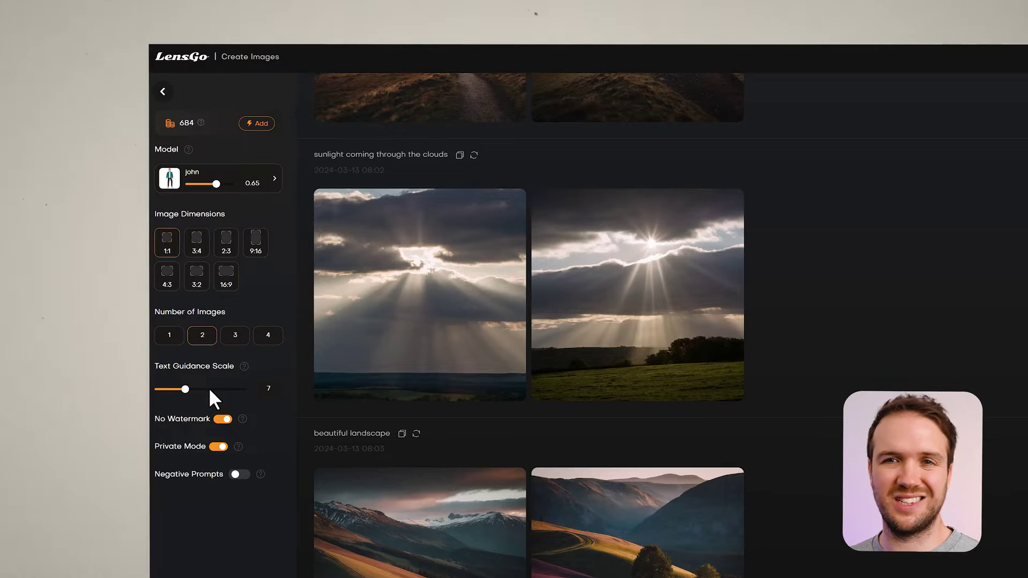
Enable negative prompts for the image generation, using the default negative prompt text
{"action": "mouse_move", "coordinate": [244, 367]}
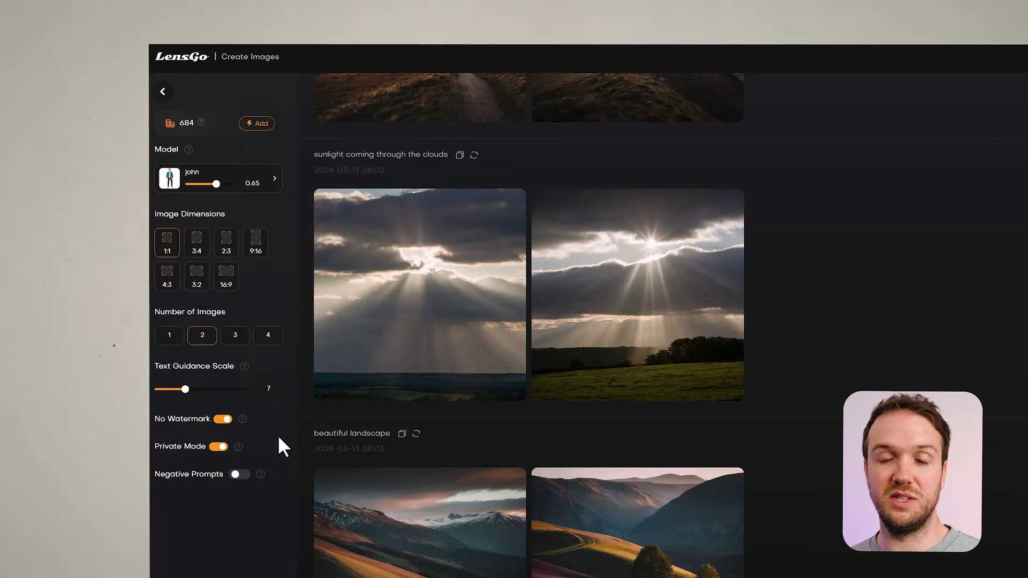
{"action": "left_click", "coordinate": [236, 476]}
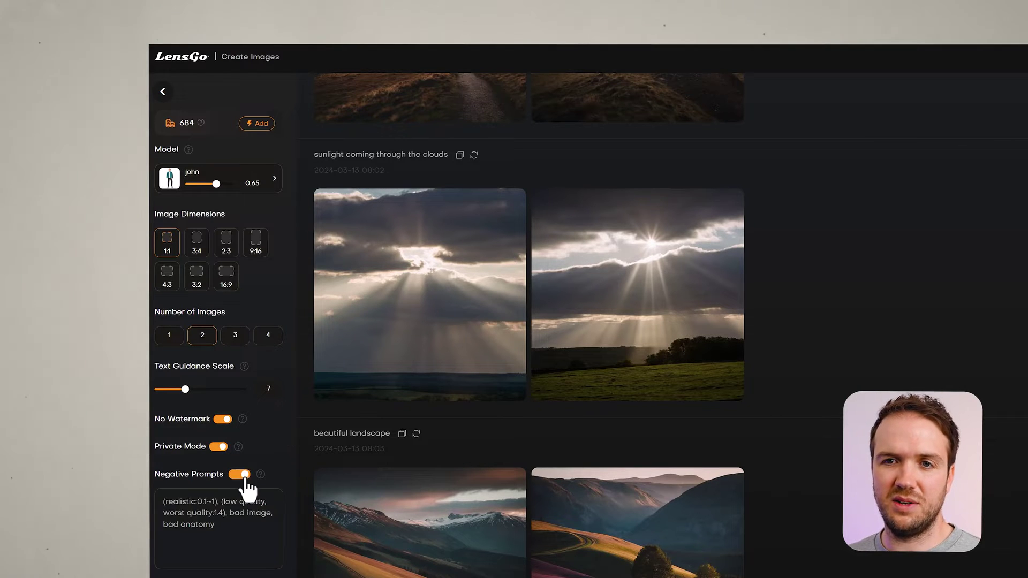
{"action": "left_click", "coordinate": [244, 529]}
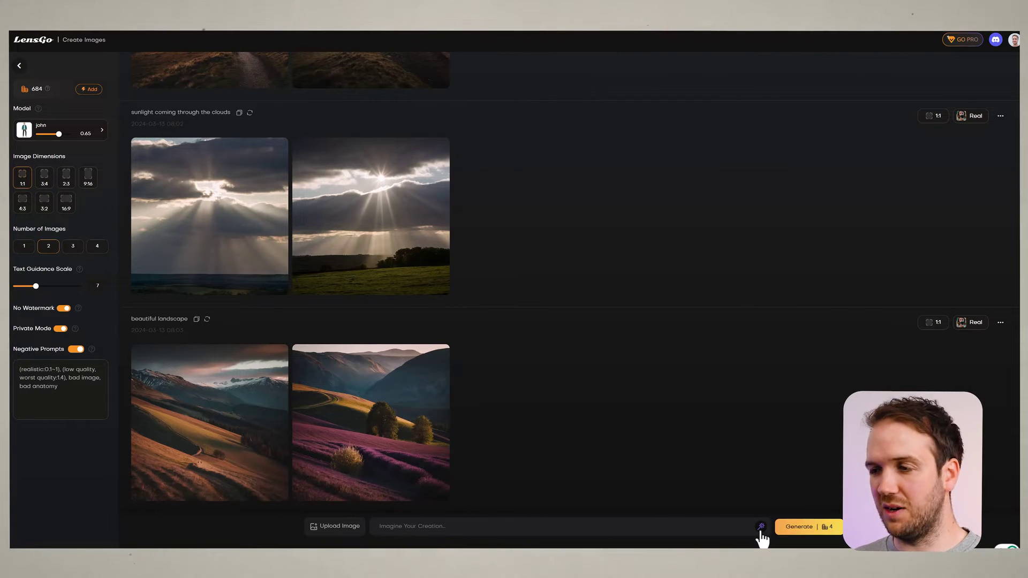
Browse the featured prompts and use Featured Prompt 1, the person standing with one hand on his hip, to generate images
{"action": "left_click", "coordinate": [761, 527]}
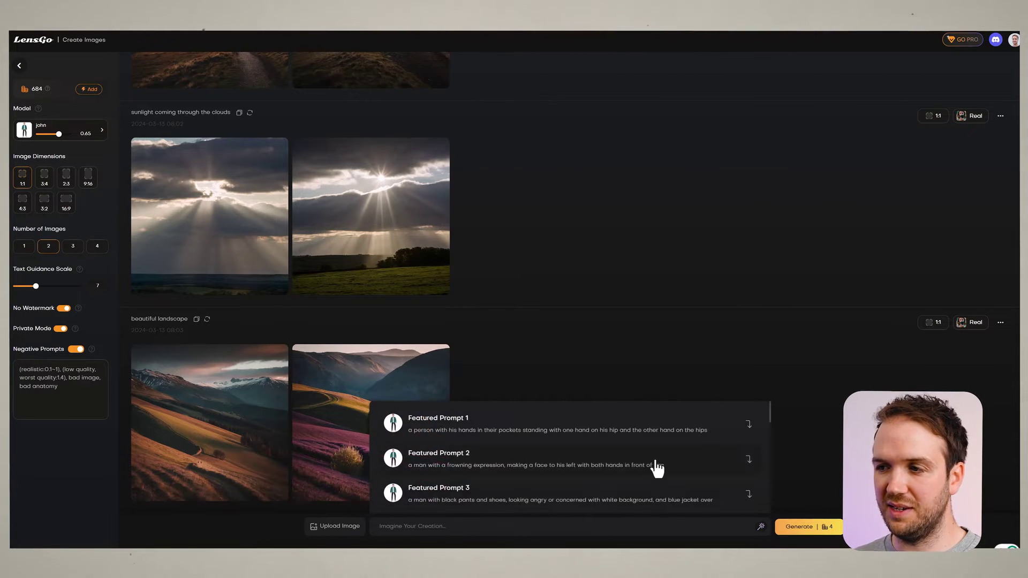
{"action": "scroll", "coordinate": [662, 453], "scroll_direction": "down", "scroll_amount": 3}
{"action": "scroll", "coordinate": [662, 450], "scroll_direction": "up", "scroll_amount": 3}
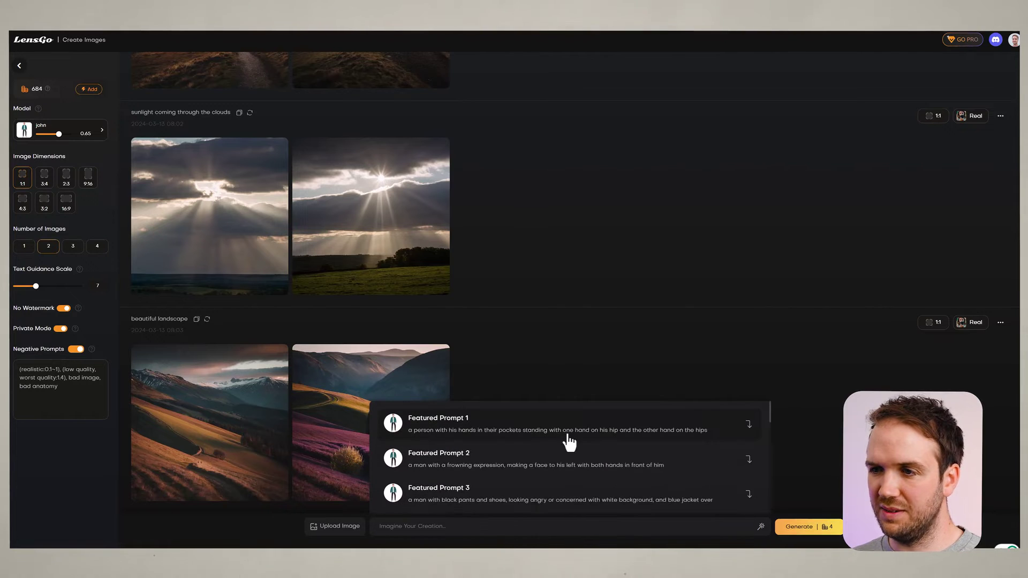
{"action": "left_click", "coordinate": [677, 436]}
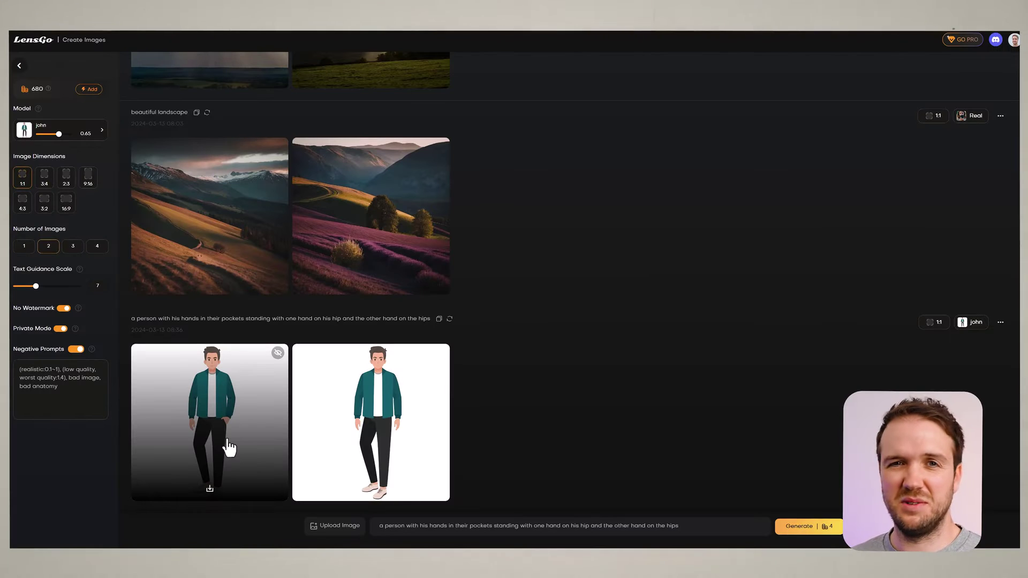
View the generated standing, guitar-playing and library images enlarged to check the character's consistency
{"action": "left_click", "coordinate": [229, 447]}
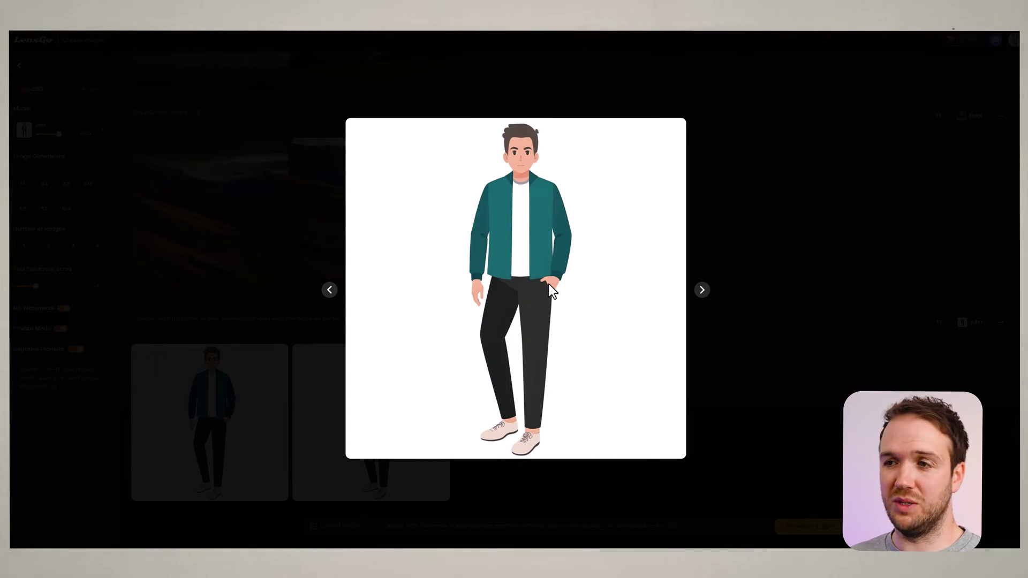
{"action": "left_click", "coordinate": [712, 288]}
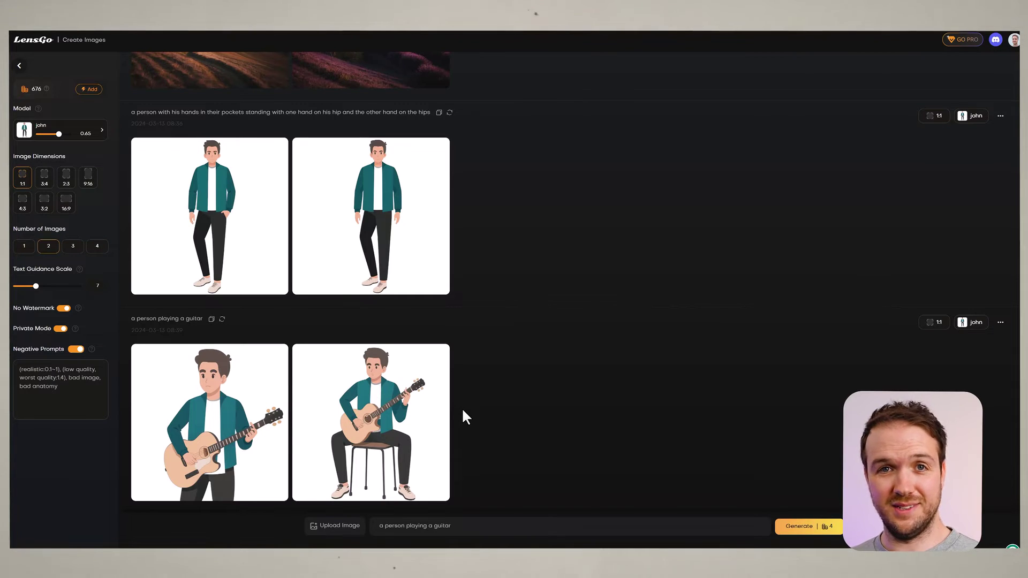
{"action": "left_click", "coordinate": [227, 417]}
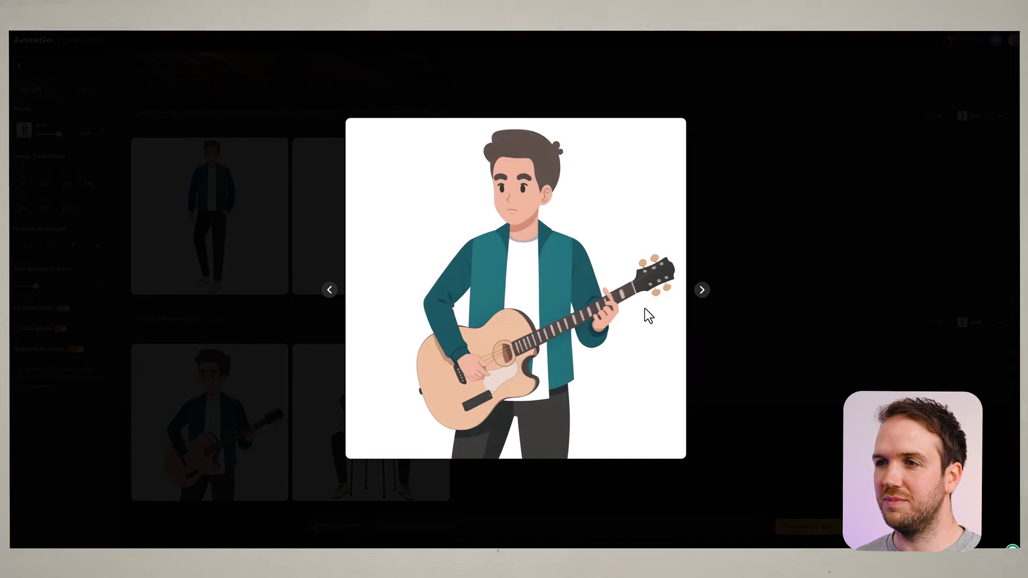
{"action": "left_click", "coordinate": [701, 291]}
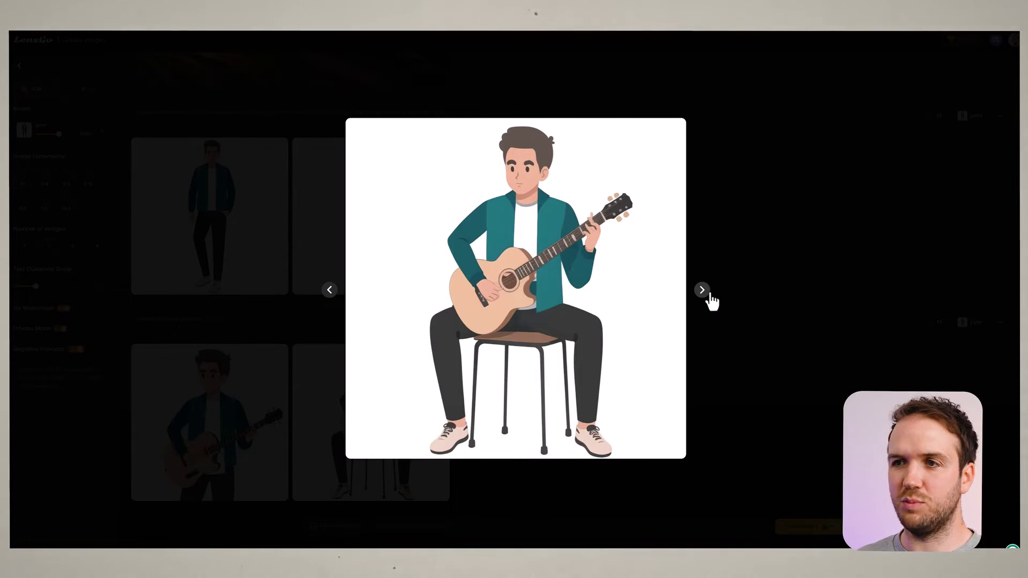
{"action": "left_click", "coordinate": [727, 305]}
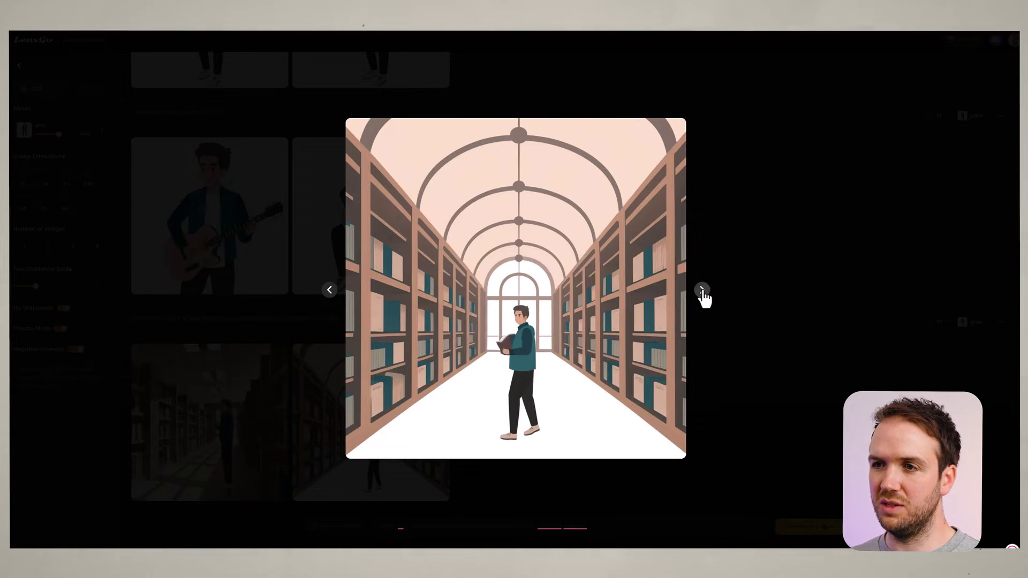
{"action": "key", "text": "Escape"}
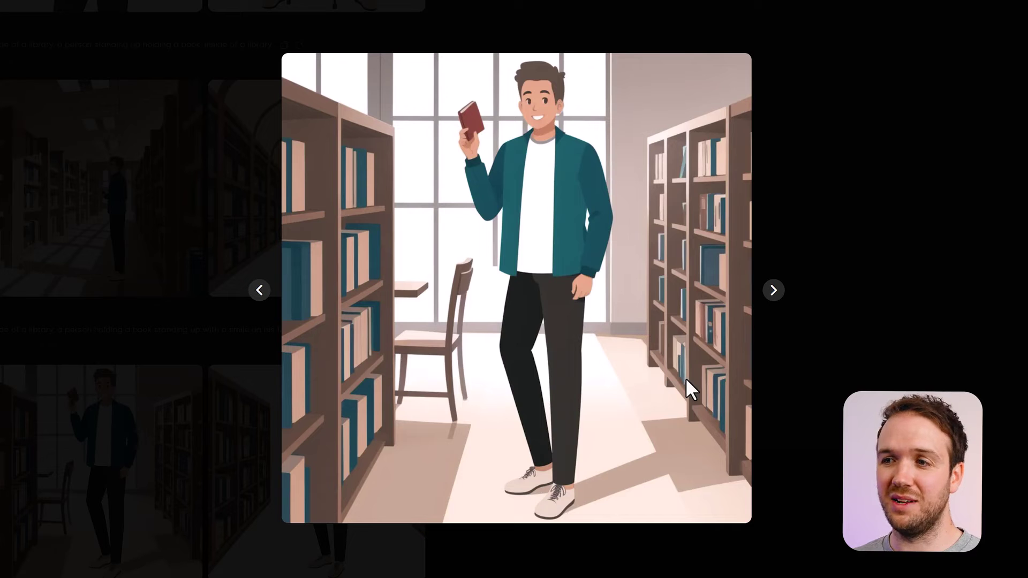
Page through the enlarged book-holding, train-seat and dog-walking images to compare the character across scenes
{"action": "left_click", "coordinate": [775, 292]}
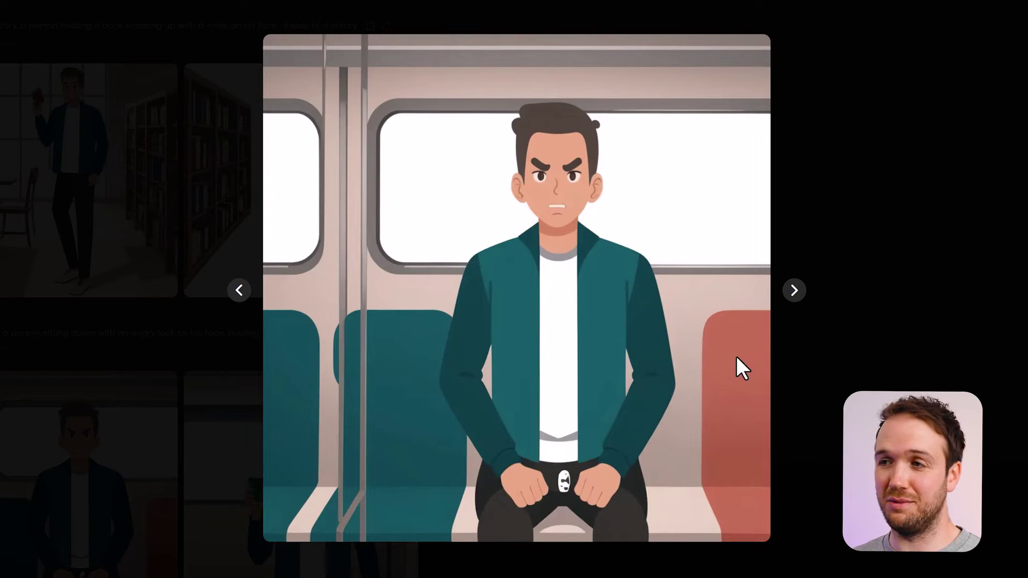
{"action": "left_click", "coordinate": [795, 291]}
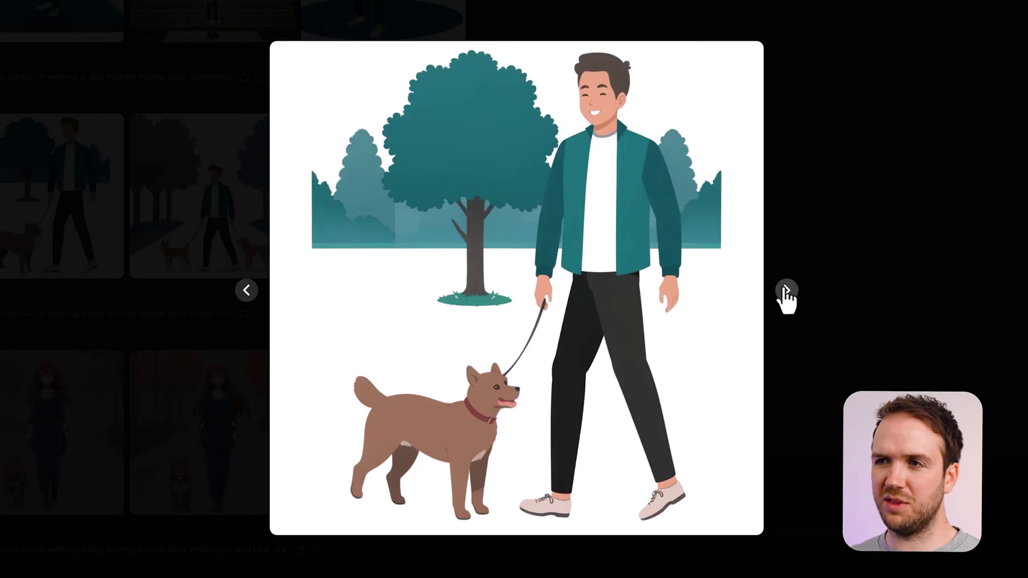
{"action": "left_click", "coordinate": [786, 290]}
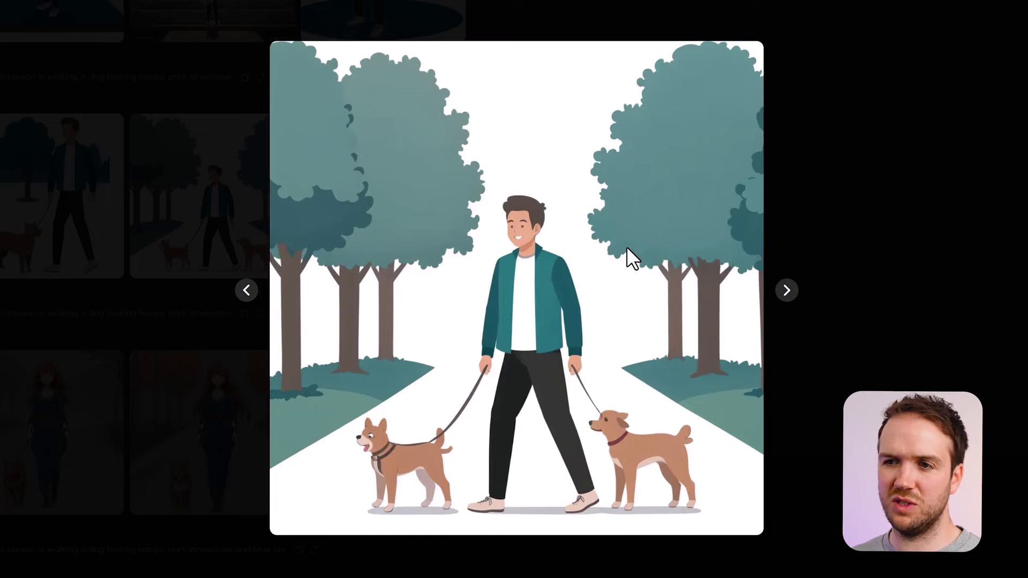
{"action": "left_click", "coordinate": [787, 291]}
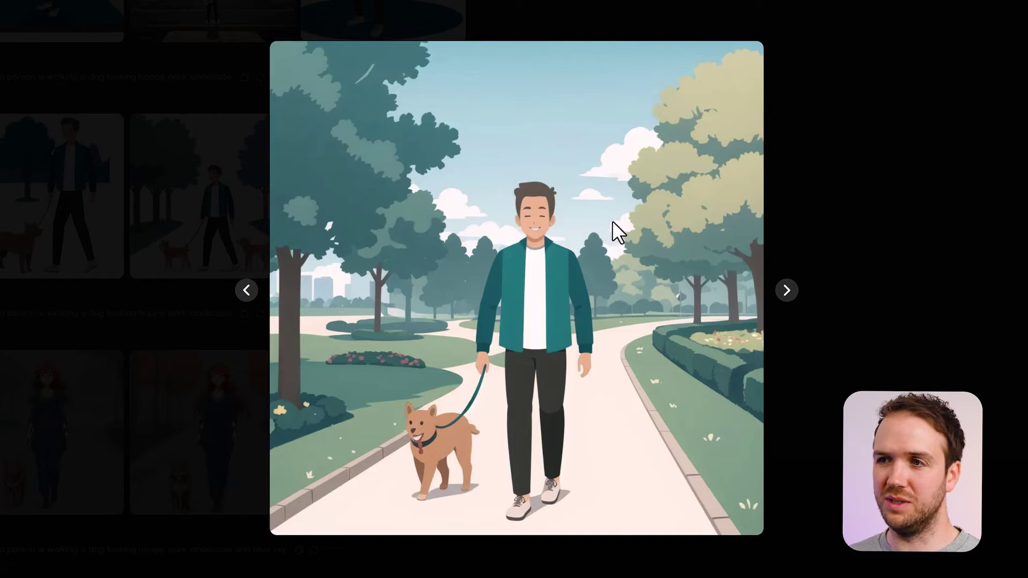